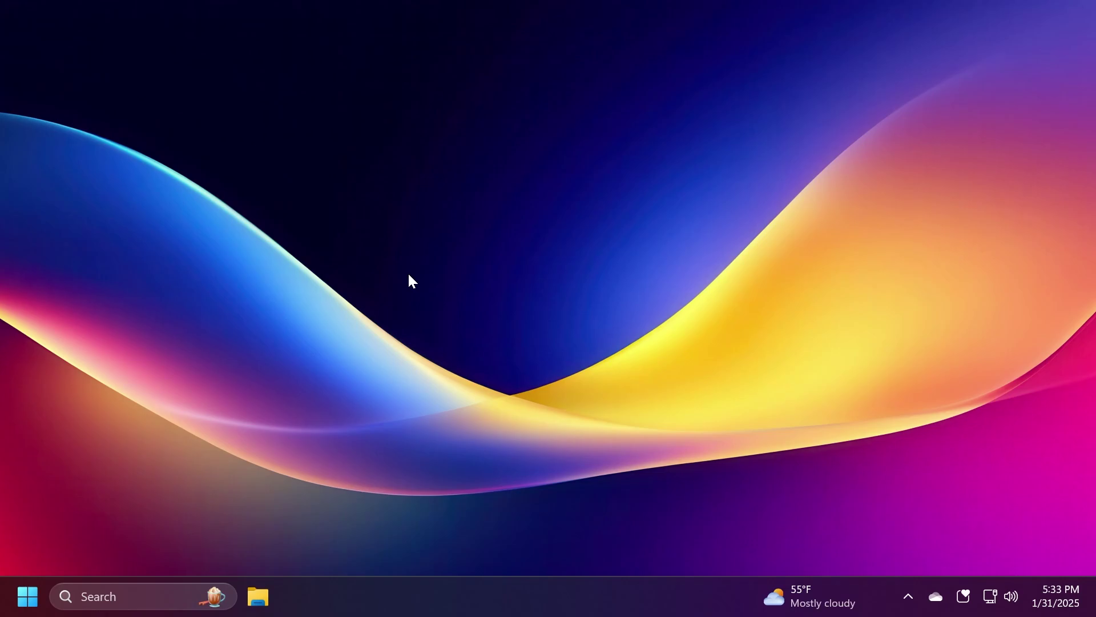
Open the Start menu, close it, then reopen it with the linked phone's sidebar showing
{"action": "left_click", "coordinate": [28, 596]}
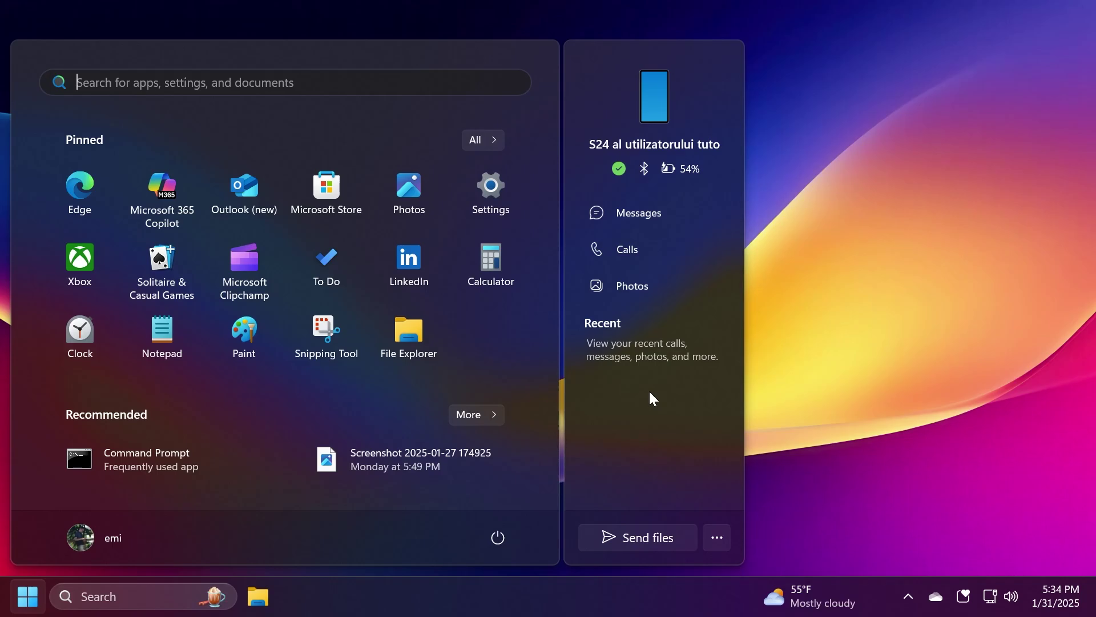
{"action": "key", "text": "Escape"}
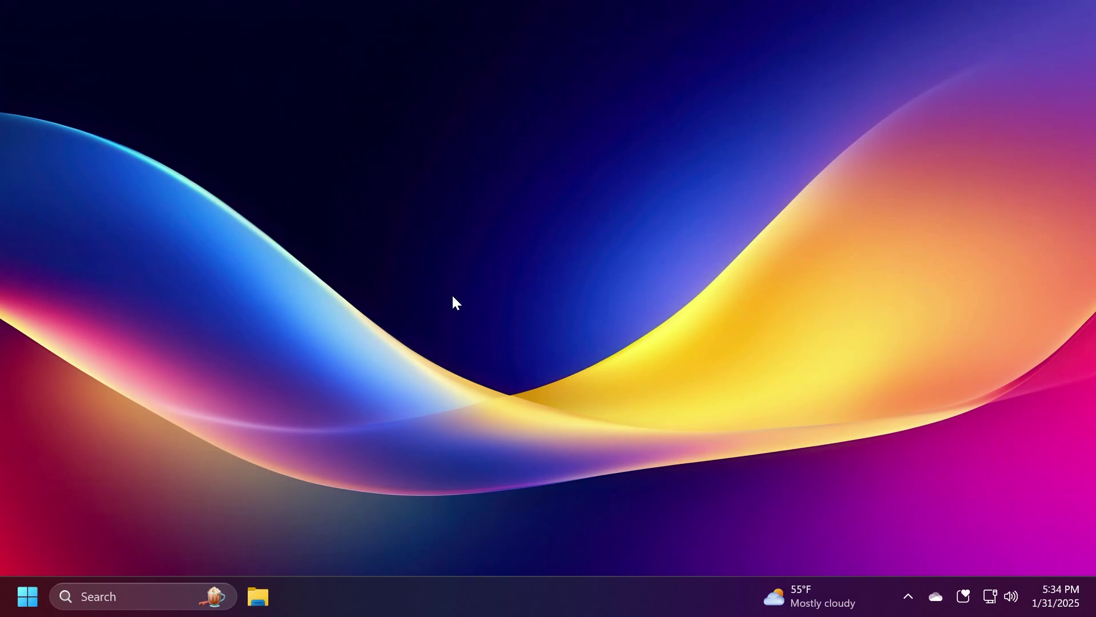
{"action": "key", "text": "super"}
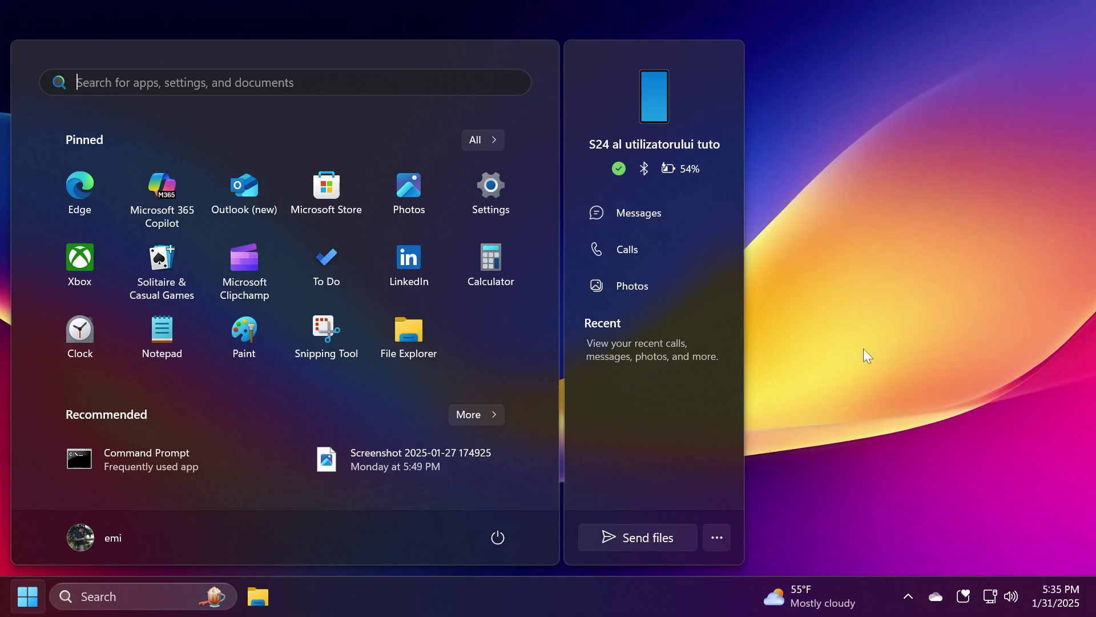
Search 'vers' and open the 32-bit or 64-bit result to view OS build 22635.4805
{"action": "key", "text": "super"}
{"action": "key", "text": "super"}
{"action": "type", "text": "vers"}
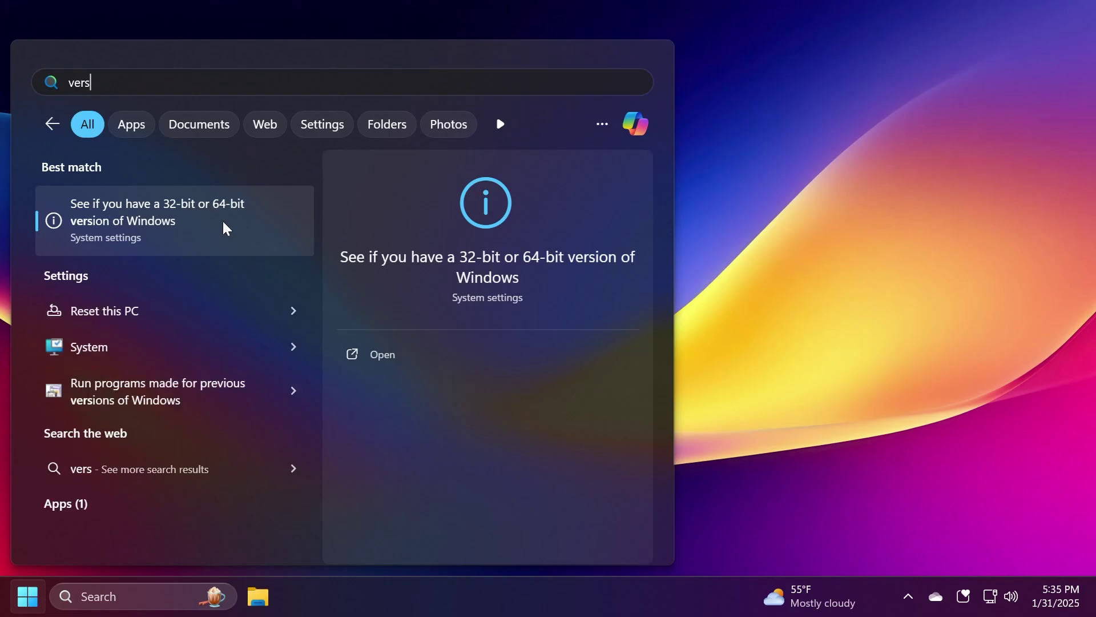
{"action": "left_click", "coordinate": [179, 225]}
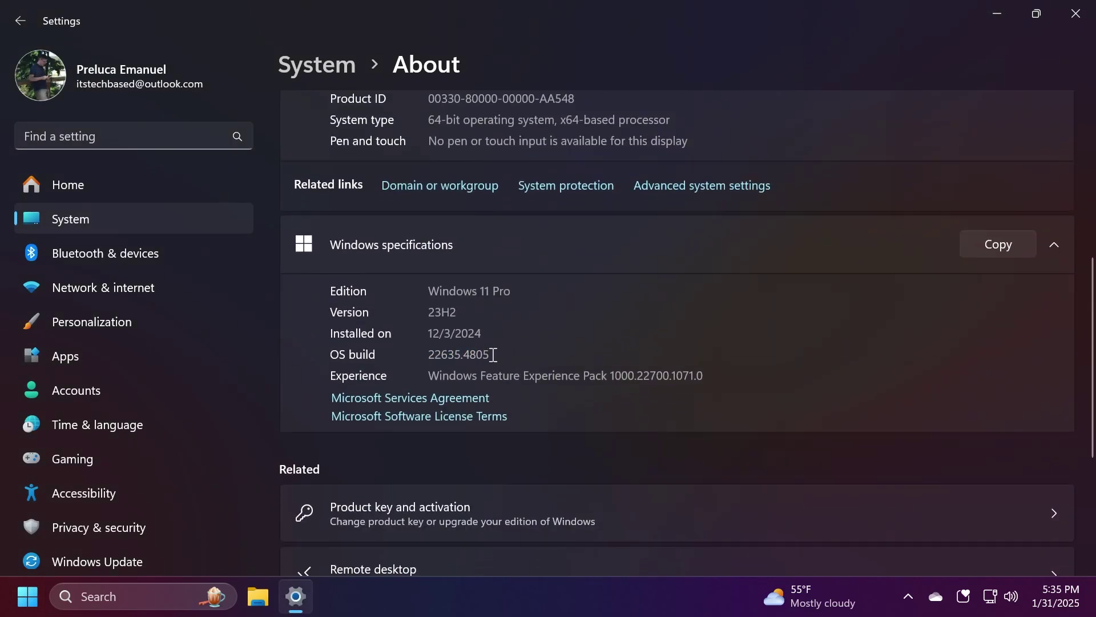
{"action": "left_click_drag", "start_coordinate": [493, 354], "coordinate": [460, 355]}
{"action": "left_click", "coordinate": [460, 355]}
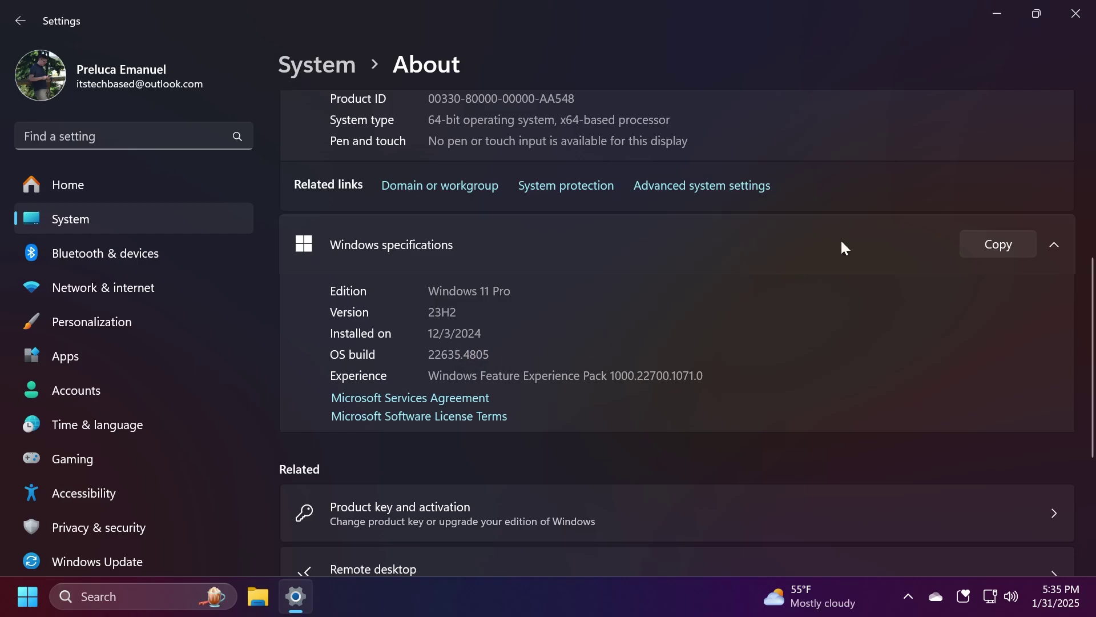
Close Settings and run Get updates from Microsoft Store's Downloads page
{"action": "left_click", "coordinate": [1065, 26]}
{"action": "left_click", "coordinate": [132, 592]}
{"action": "type", "text": "store"}
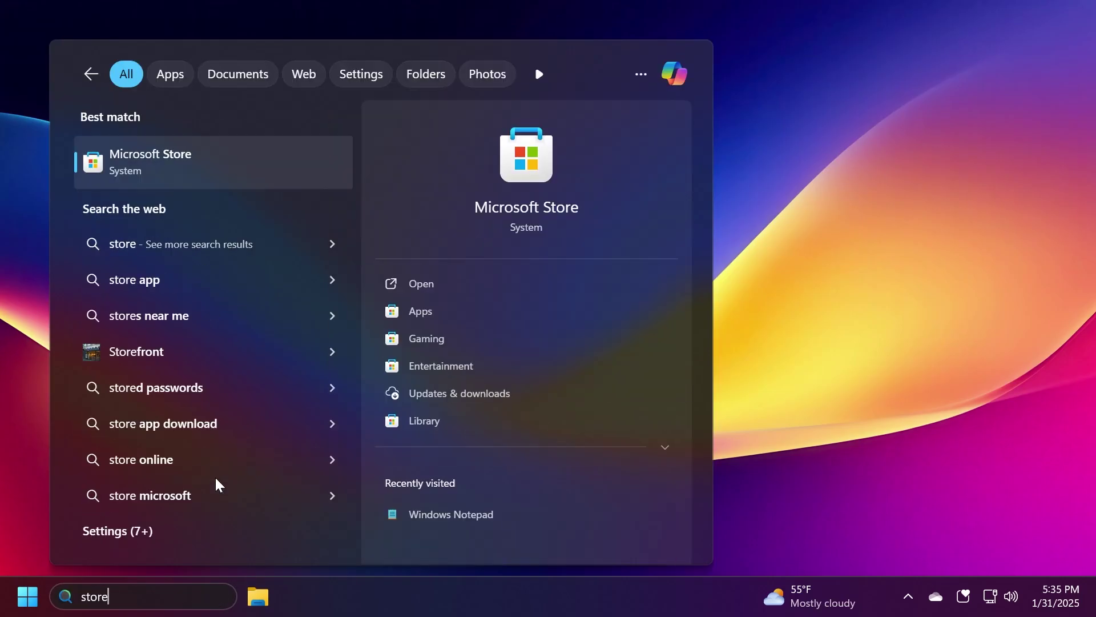
{"action": "key", "text": "Return"}
{"action": "left_click", "coordinate": [119, 446]}
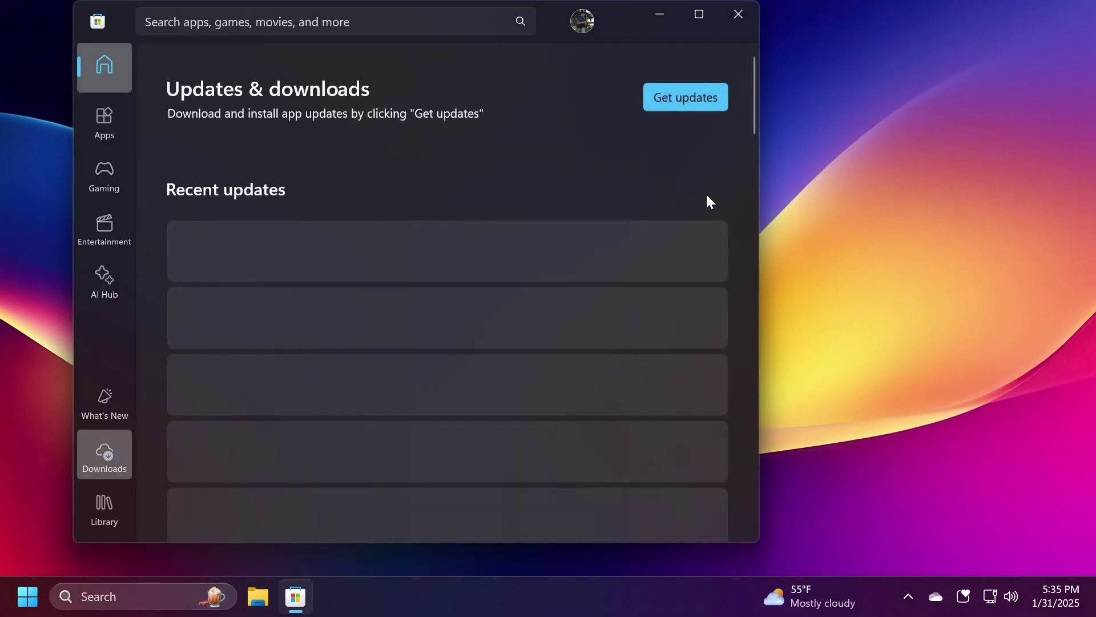
{"action": "left_click", "coordinate": [697, 102]}
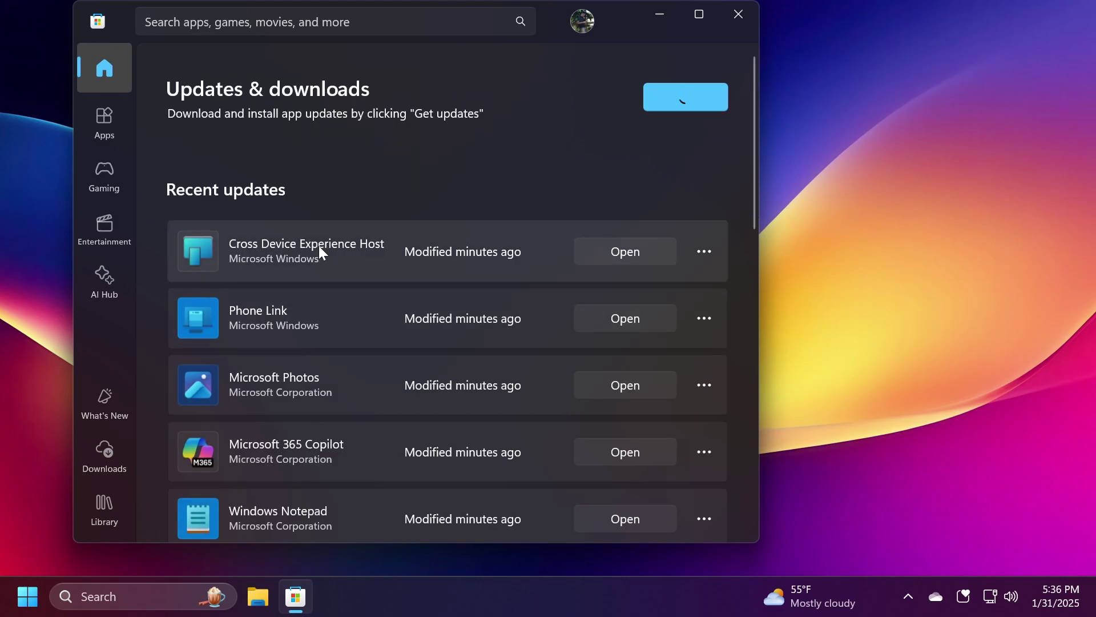
Close Microsoft Store, open Phone Link and dismiss its What's New introduction
{"action": "key", "text": "alt+F4"}
{"action": "key", "text": "super"}
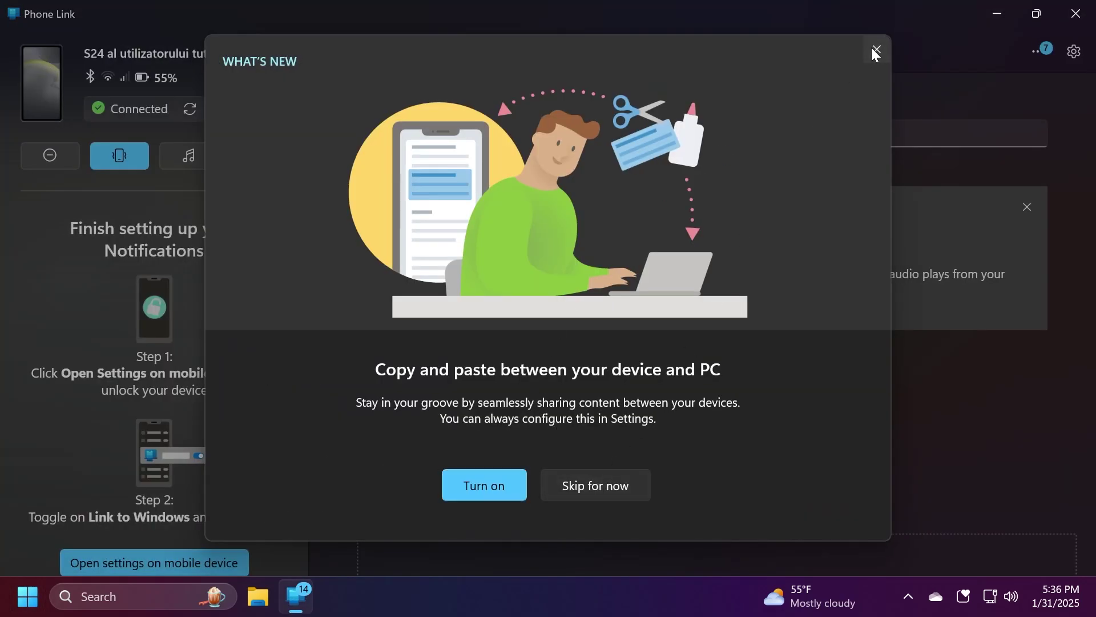
{"action": "left_click", "coordinate": [877, 49]}
Close Phone Link, view the Microsoft account flyout in Start, then reopen Start
{"action": "key", "text": "alt+F4"}
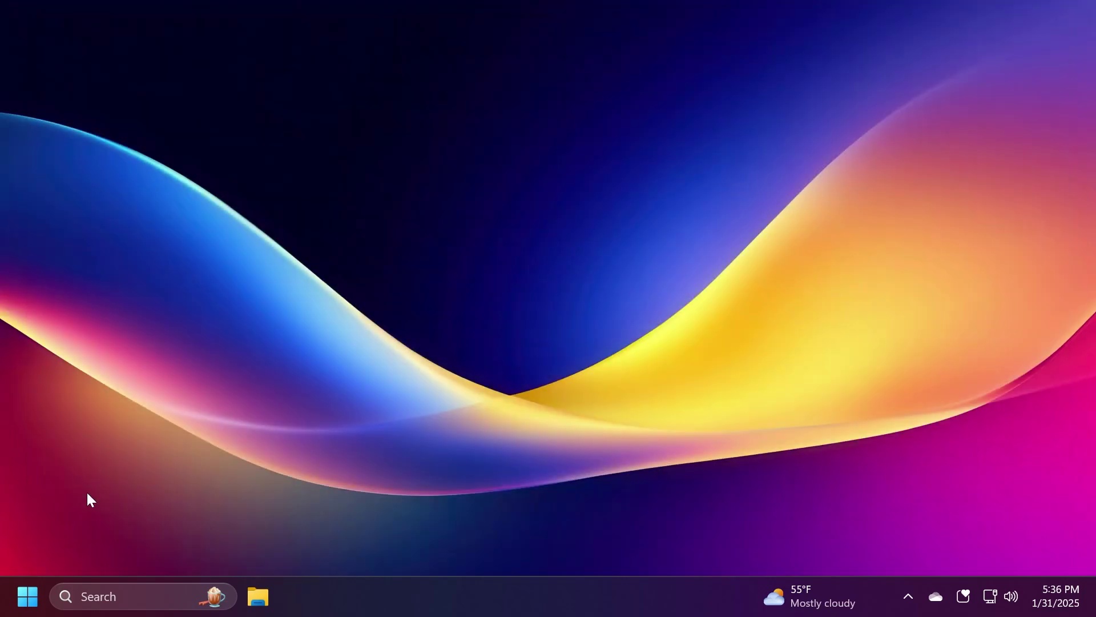
{"action": "left_click", "coordinate": [24, 595]}
{"action": "left_click", "coordinate": [122, 535]}
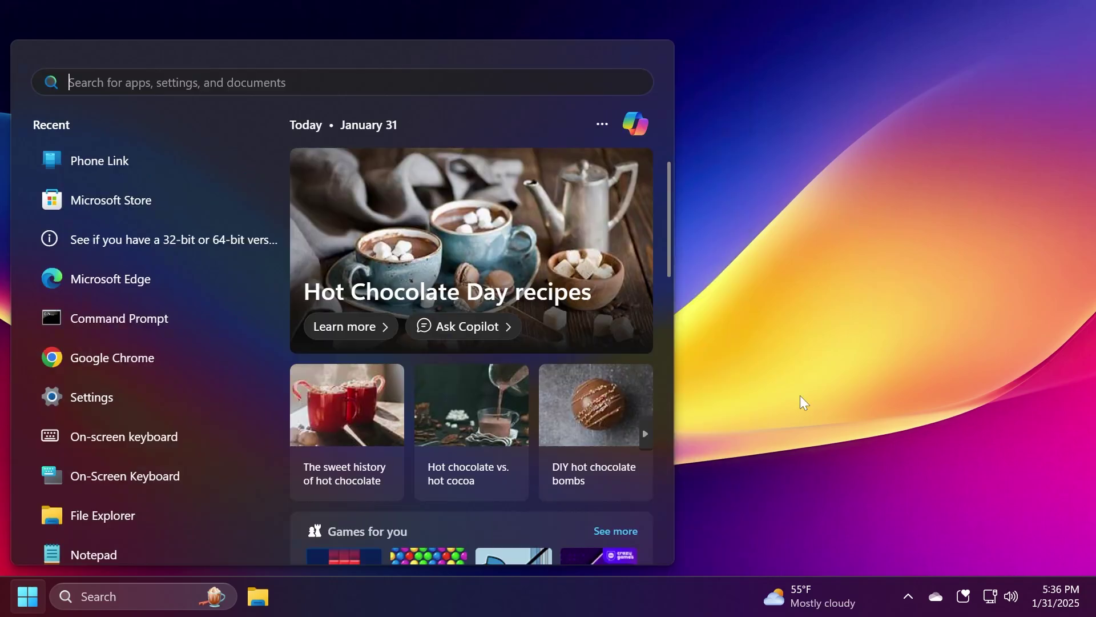
{"action": "left_click", "coordinate": [808, 399]}
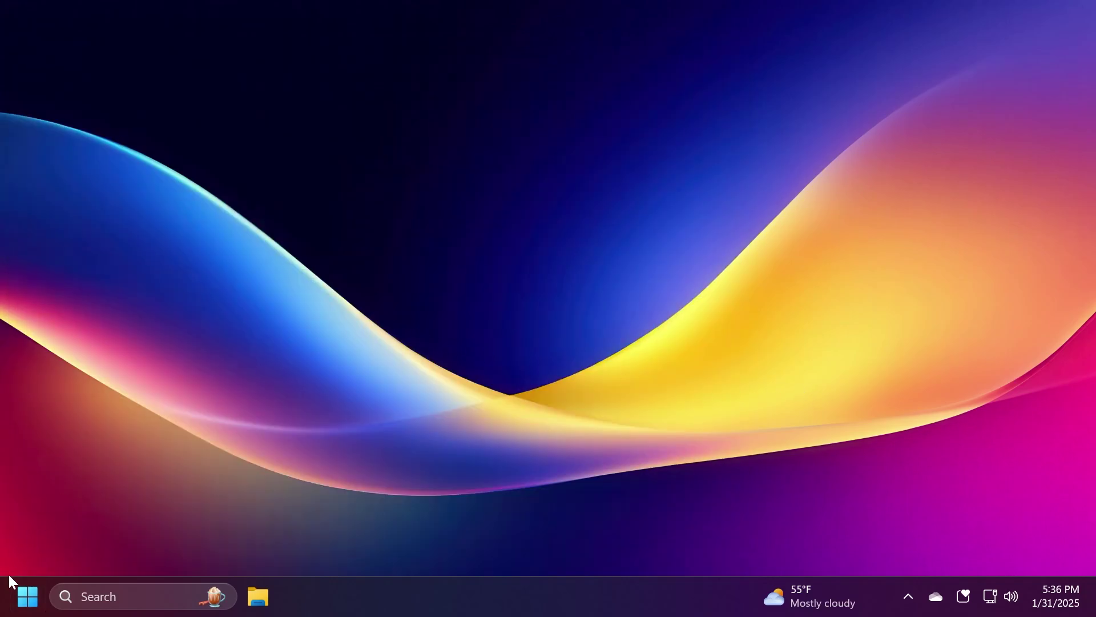
{"action": "left_click", "coordinate": [28, 596]}
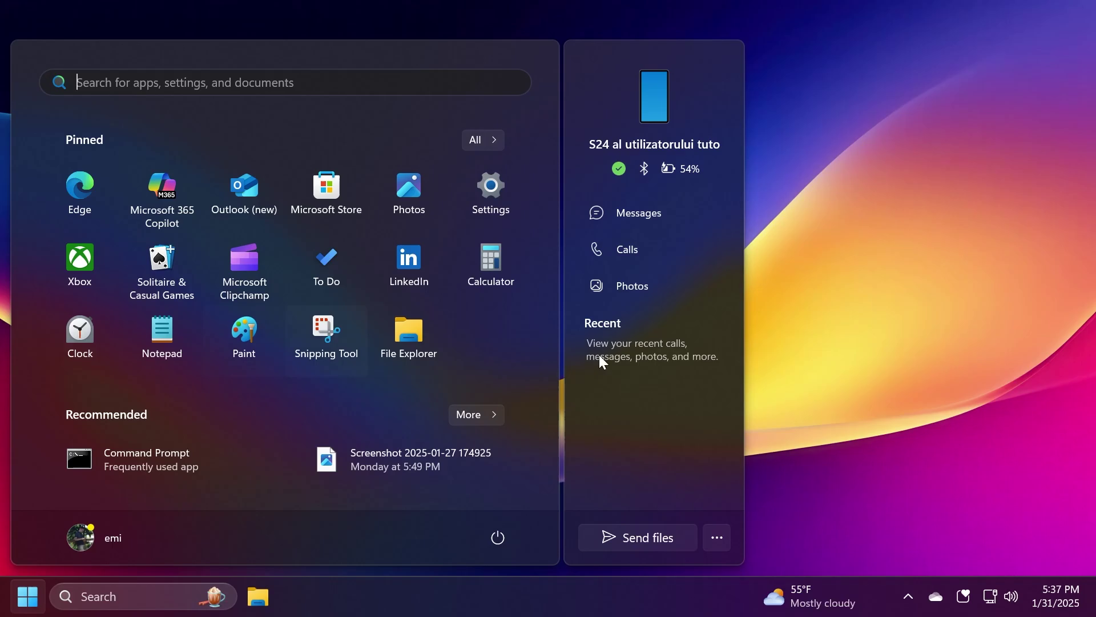
{"action": "right_click", "coordinate": [268, 392]}
{"action": "left_click", "coordinate": [298, 401]}
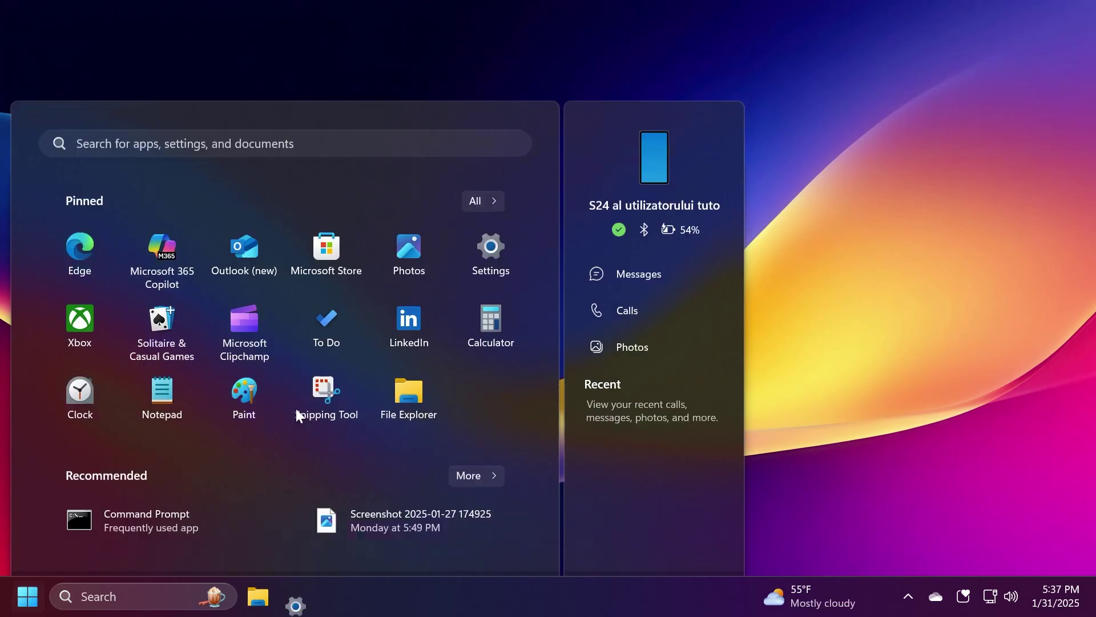
{"action": "scroll", "coordinate": [355, 365], "scroll_direction": "down", "scroll_amount": 5}
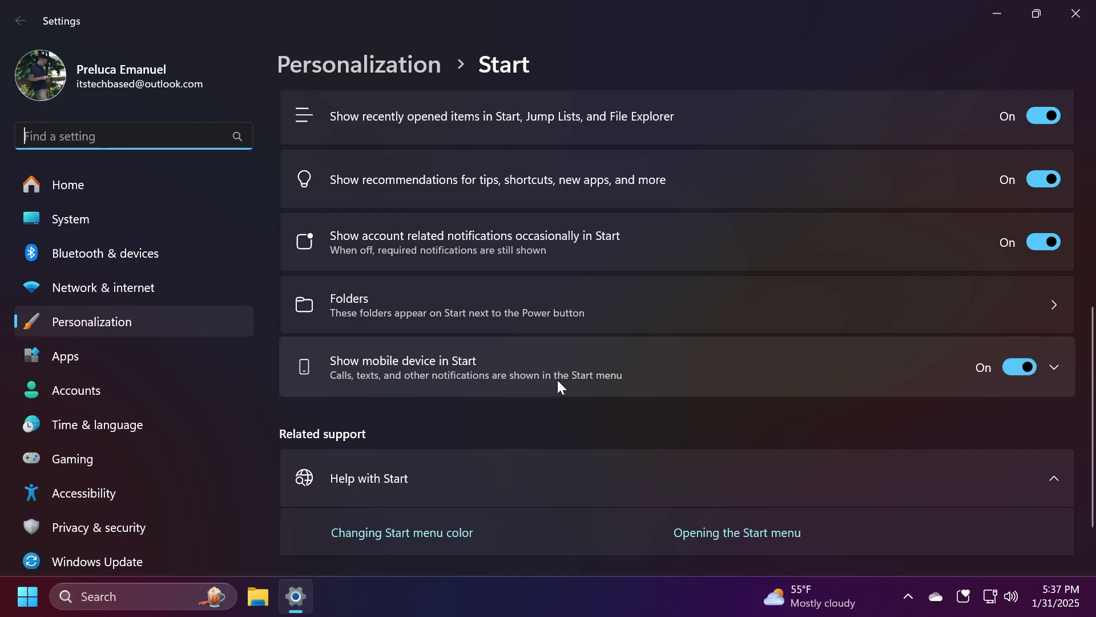
{"action": "left_click", "coordinate": [968, 380]}
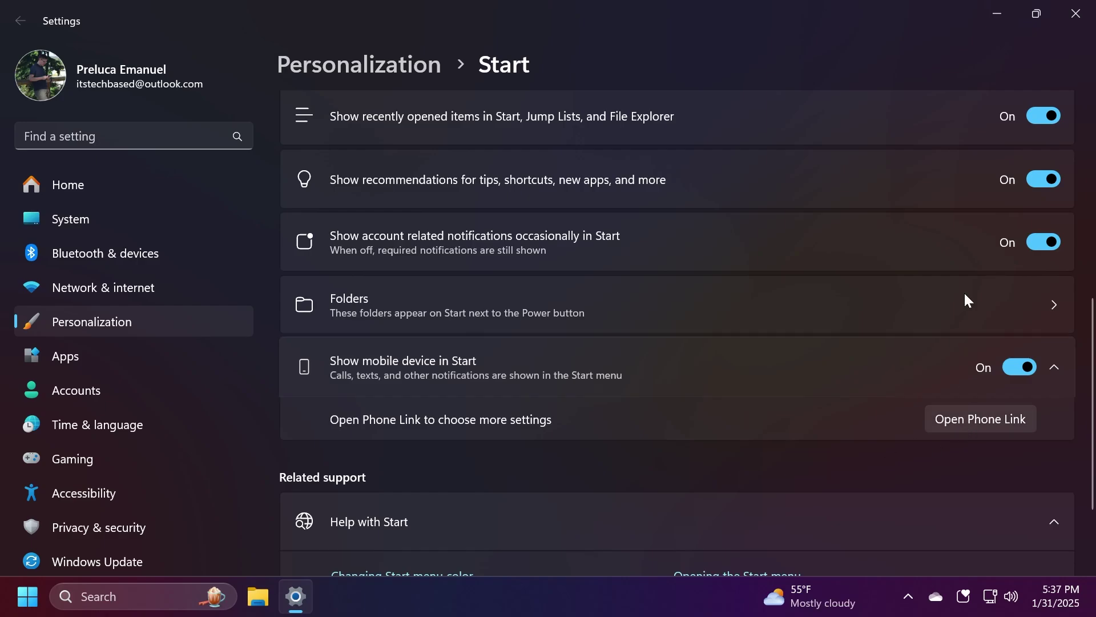
{"action": "left_click", "coordinate": [1076, 13]}
{"action": "key", "text": "super"}
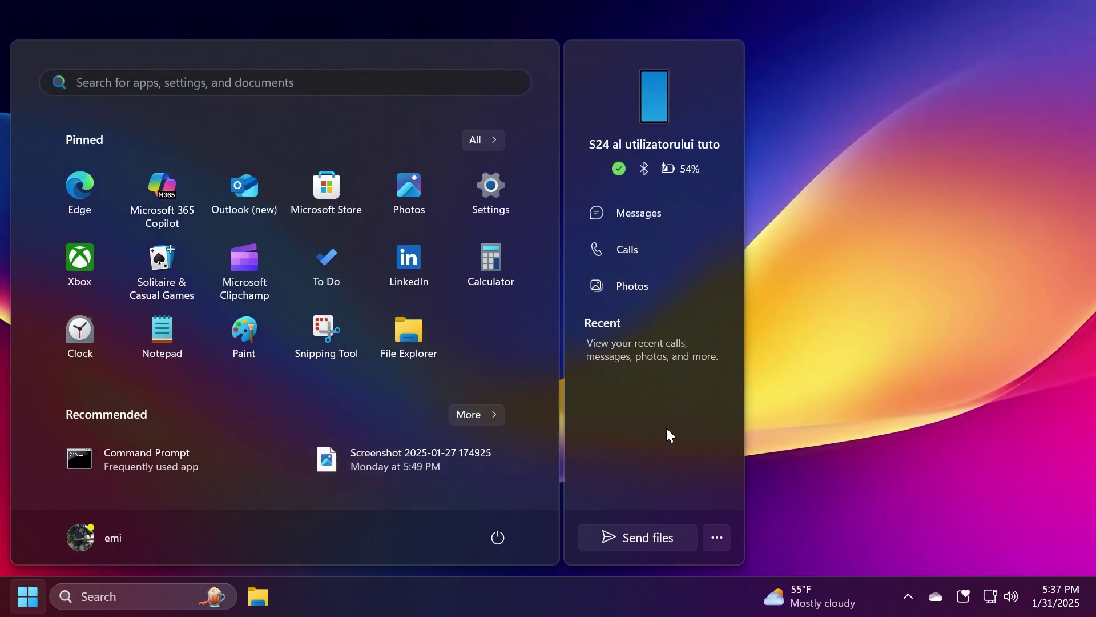
Open Phone Link from the phone sidebar, try the mirrored phone screen, then return to Start
{"action": "left_click", "coordinate": [653, 98]}
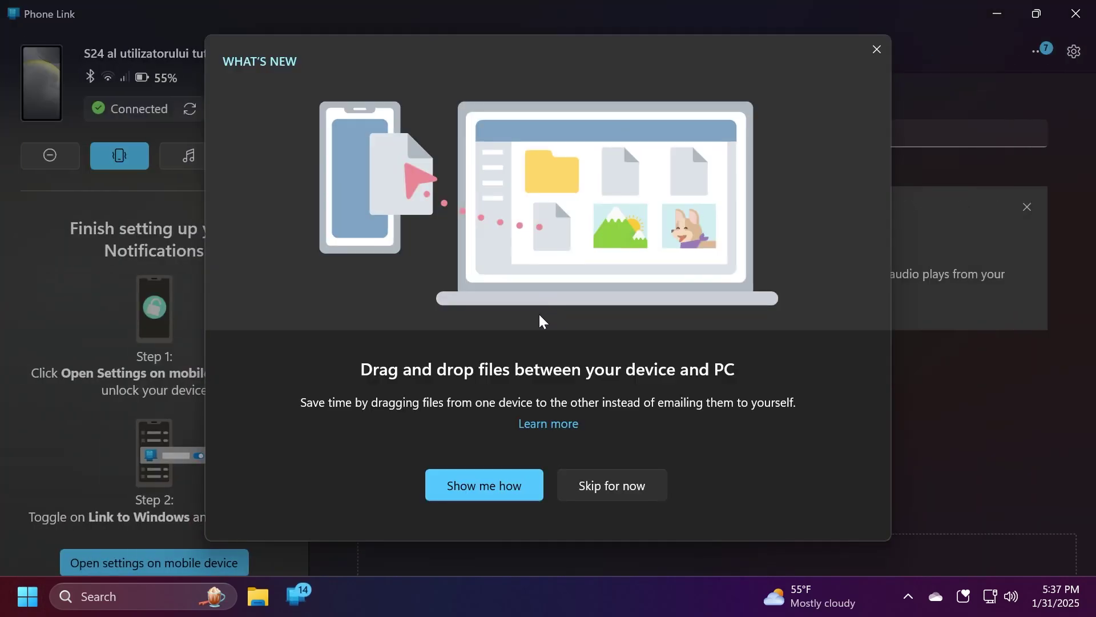
{"action": "left_click", "coordinate": [873, 47]}
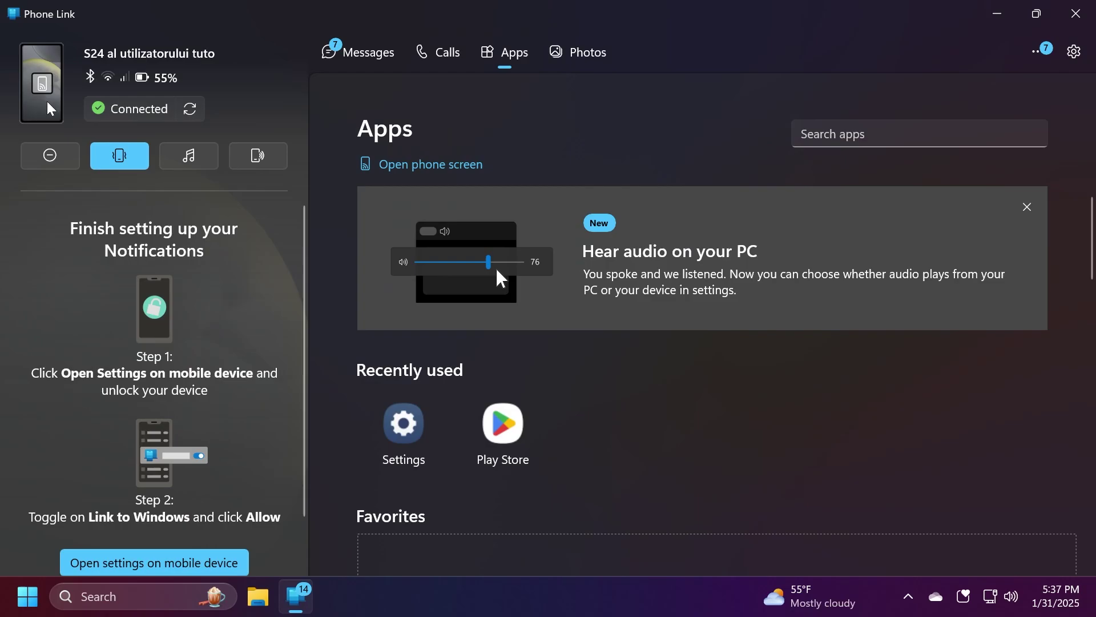
{"action": "left_click", "coordinate": [41, 83]}
{"action": "left_click", "coordinate": [296, 122]}
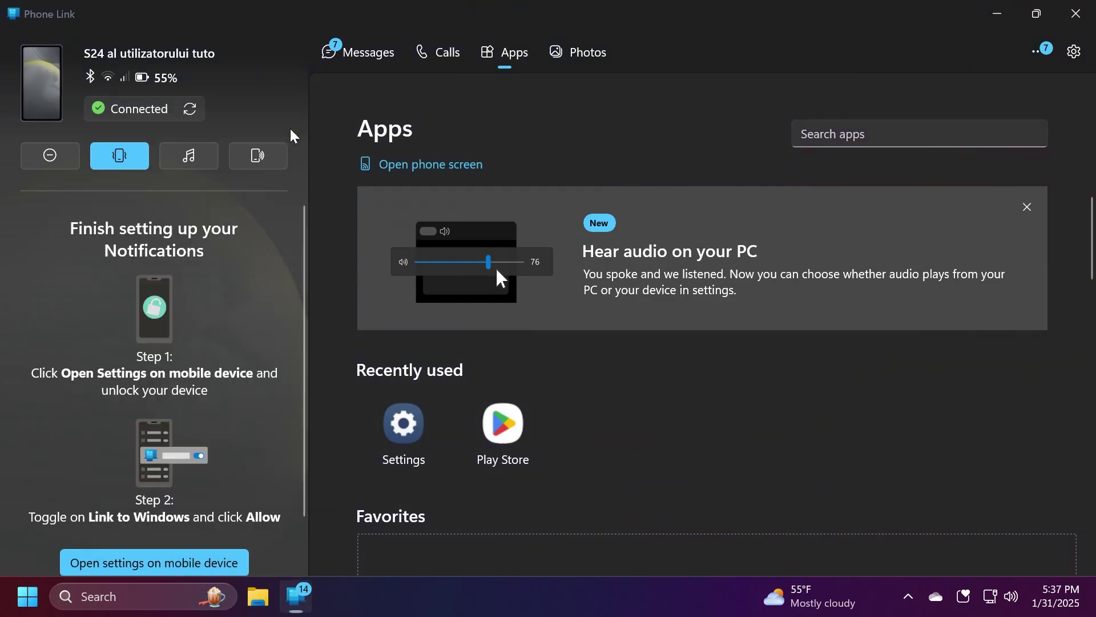
{"action": "key", "text": "super"}
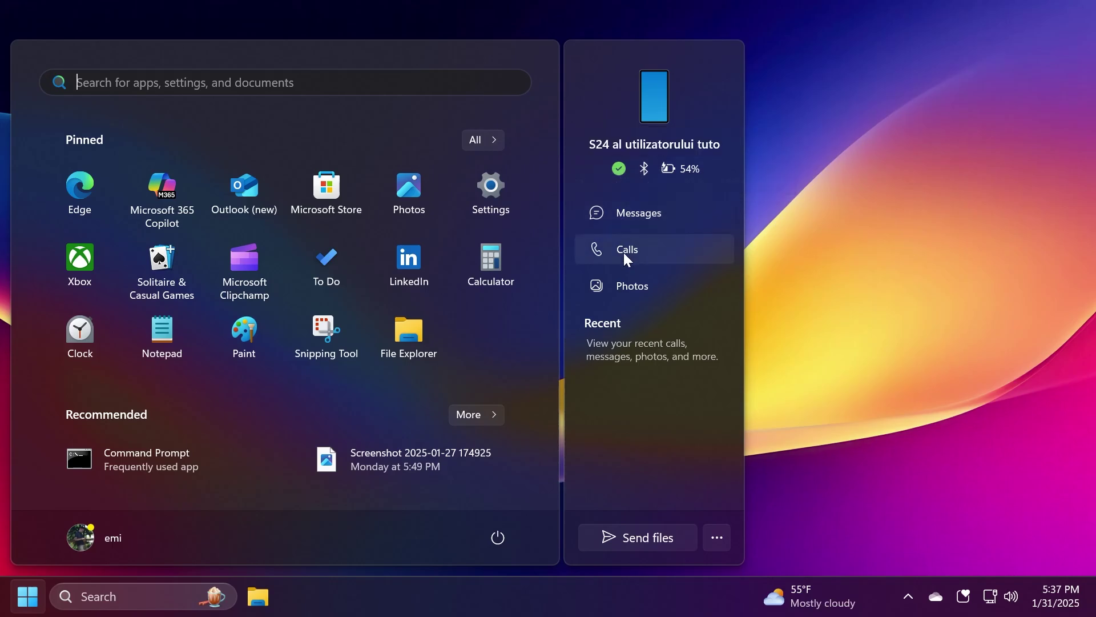
Open the phone's messages and then photos in Phone Link, then return to Start
{"action": "left_click", "coordinate": [640, 216]}
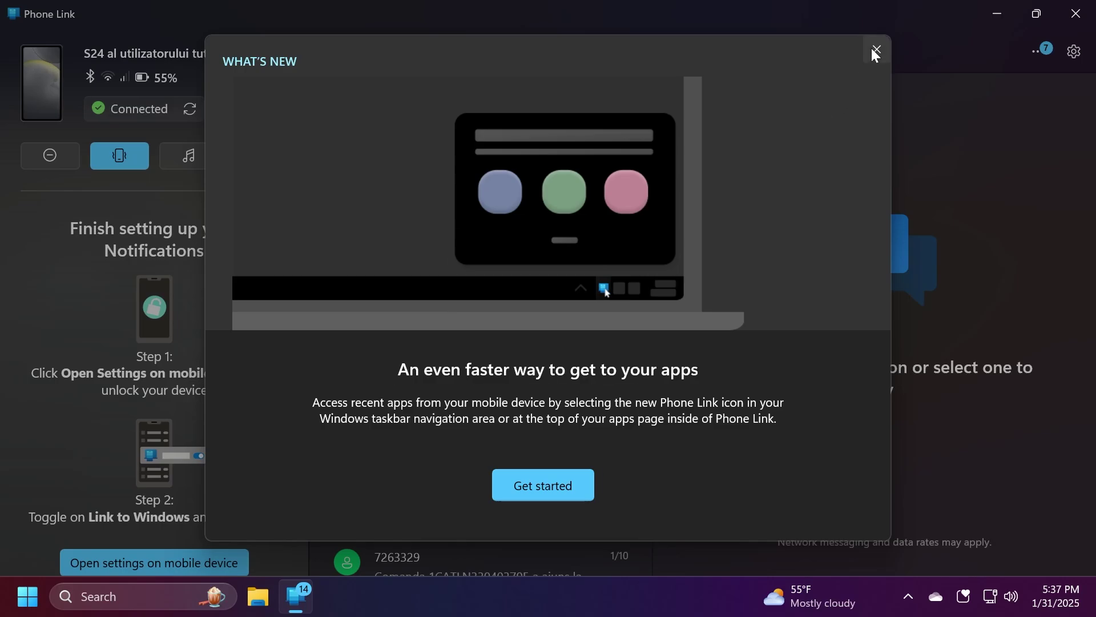
{"action": "left_click", "coordinate": [875, 51]}
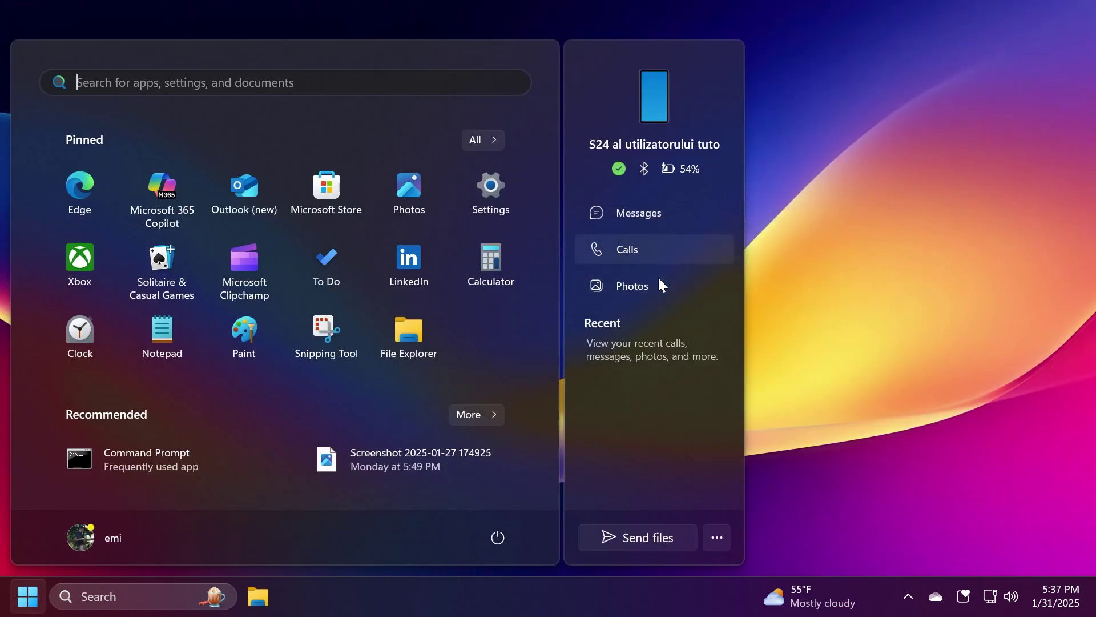
{"action": "left_click", "coordinate": [654, 283]}
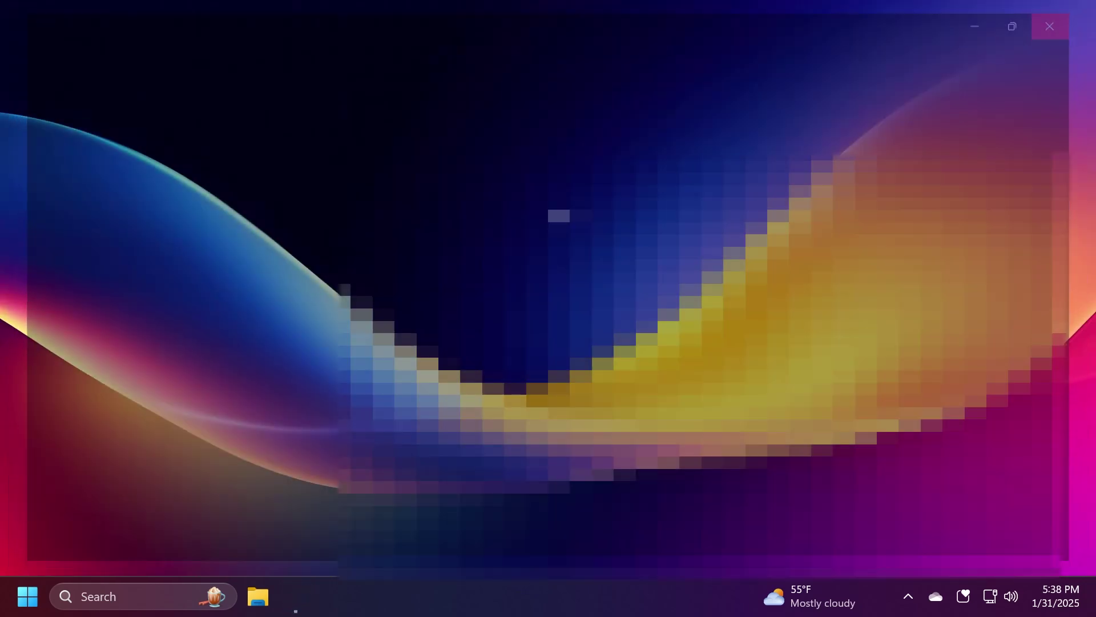
{"action": "key", "text": "super"}
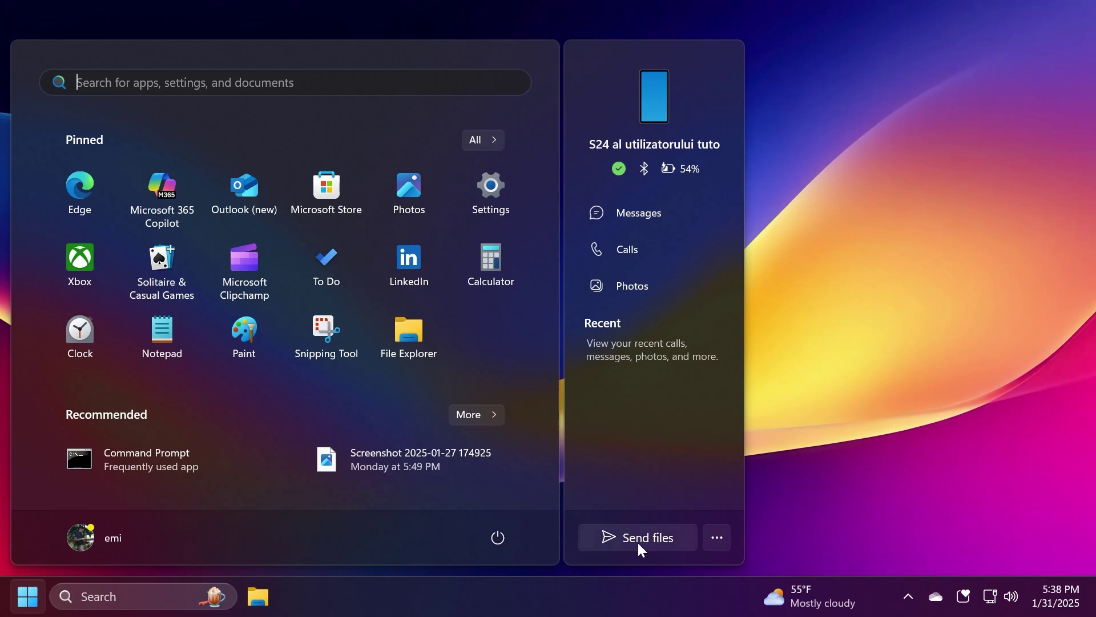
Send the wallpaper image from Downloads to the S24 phone through Send files
{"action": "left_click", "coordinate": [651, 548]}
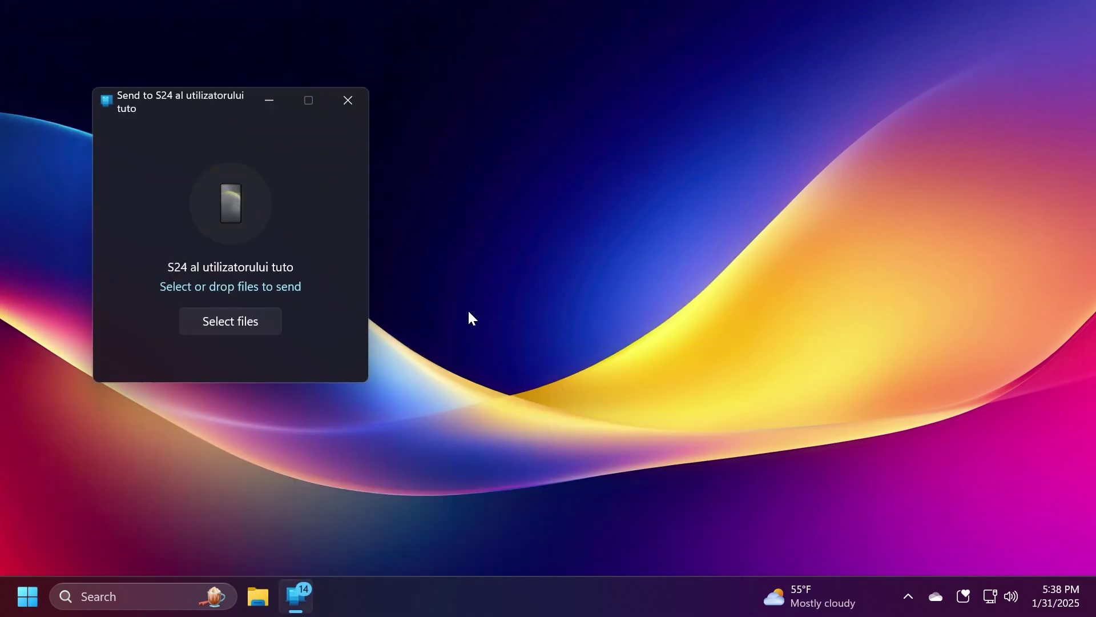
{"action": "left_click", "coordinate": [597, 353]}
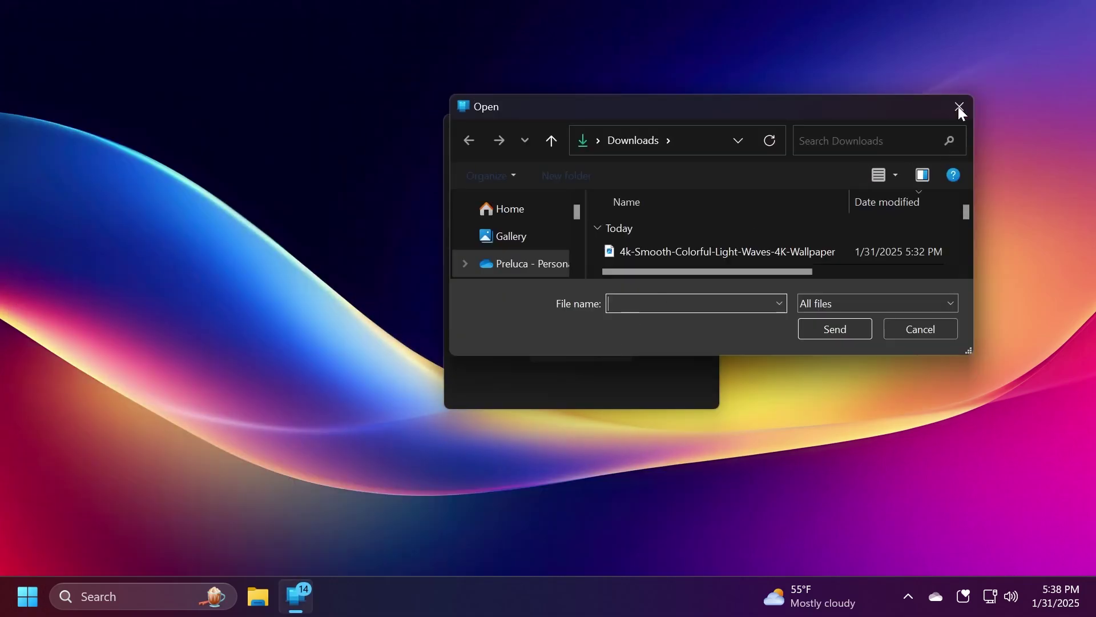
{"action": "left_click", "coordinate": [960, 109]}
{"action": "left_click", "coordinate": [587, 351]}
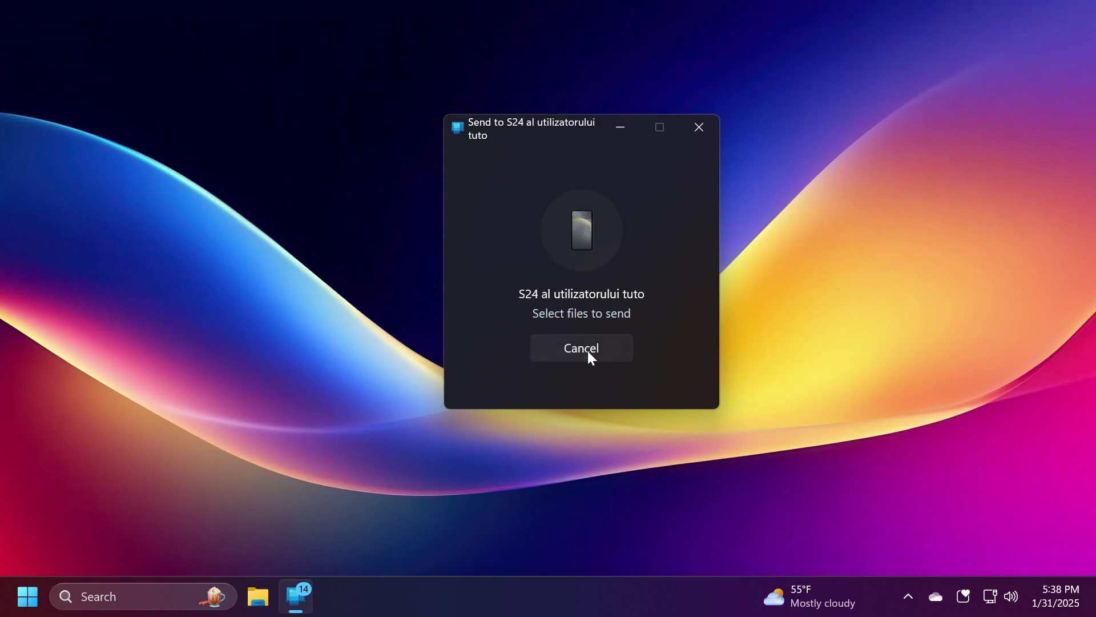
{"action": "left_click", "coordinate": [742, 252]}
{"action": "left_click", "coordinate": [836, 337]}
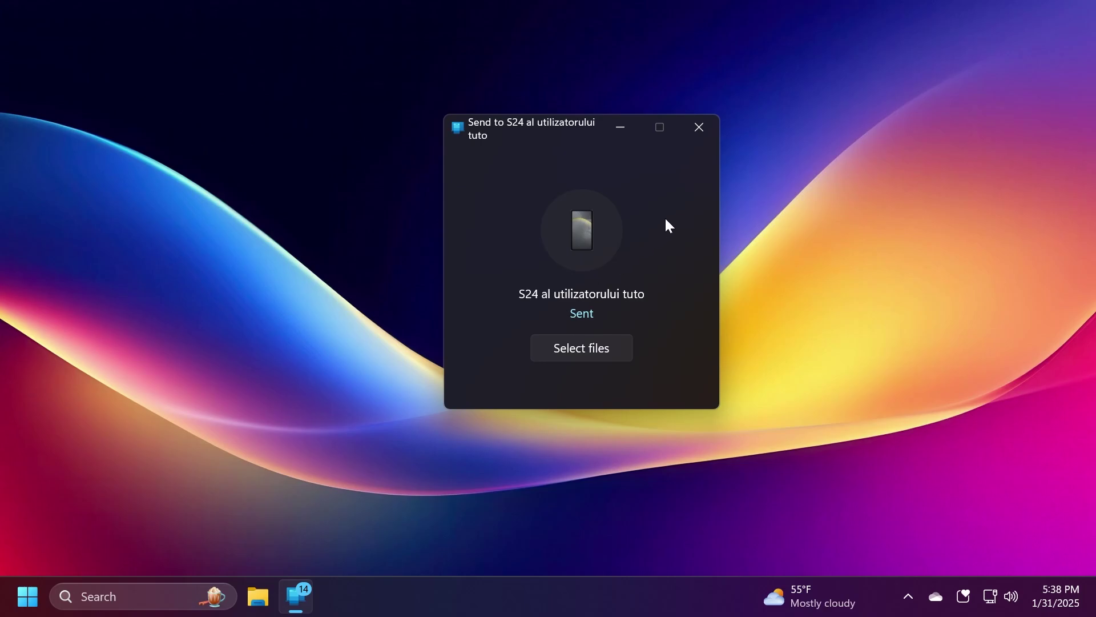
{"action": "left_click_drag", "start_coordinate": [565, 135], "coordinate": [543, 146]}
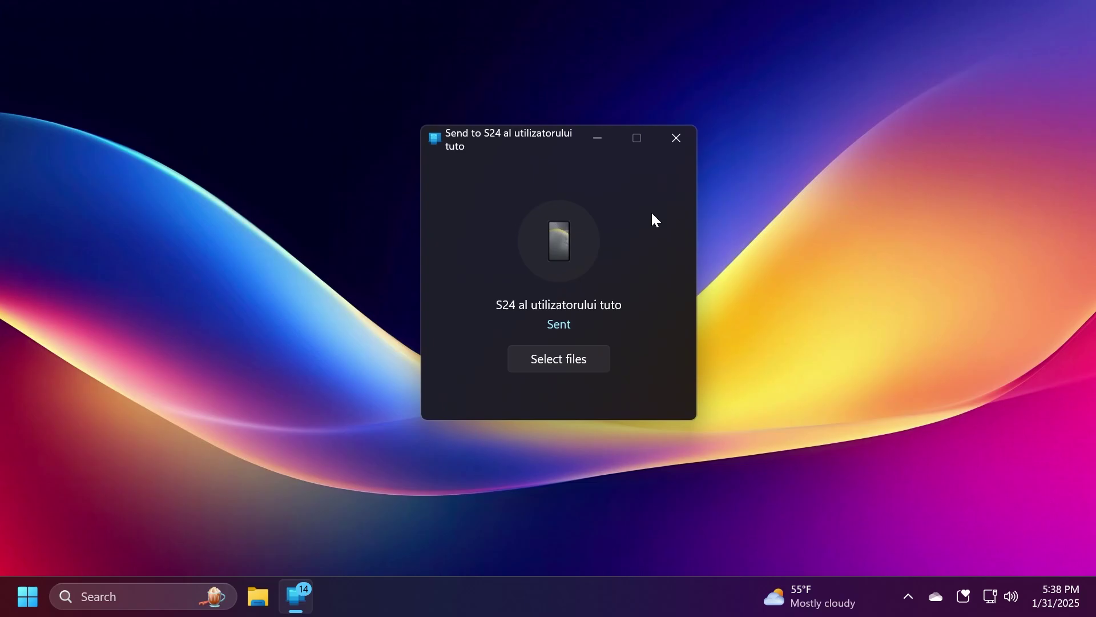
Close the send window, review Phone Link's recent activity settings for Start, then reopen Start
{"action": "left_click", "coordinate": [678, 140]}
{"action": "key", "text": "super"}
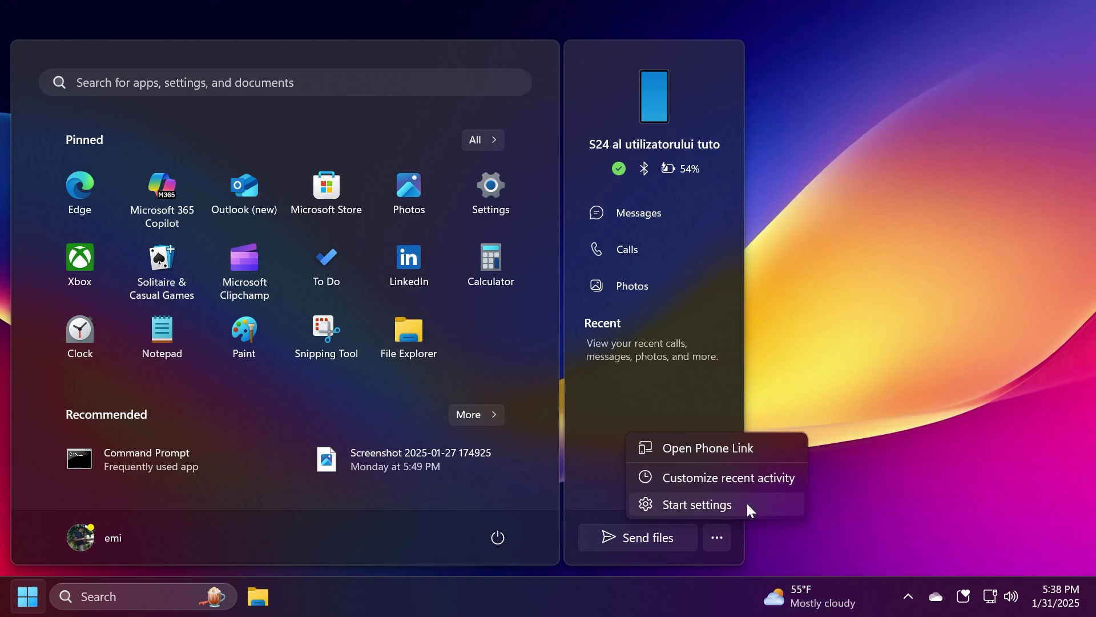
{"action": "left_click", "coordinate": [712, 477]}
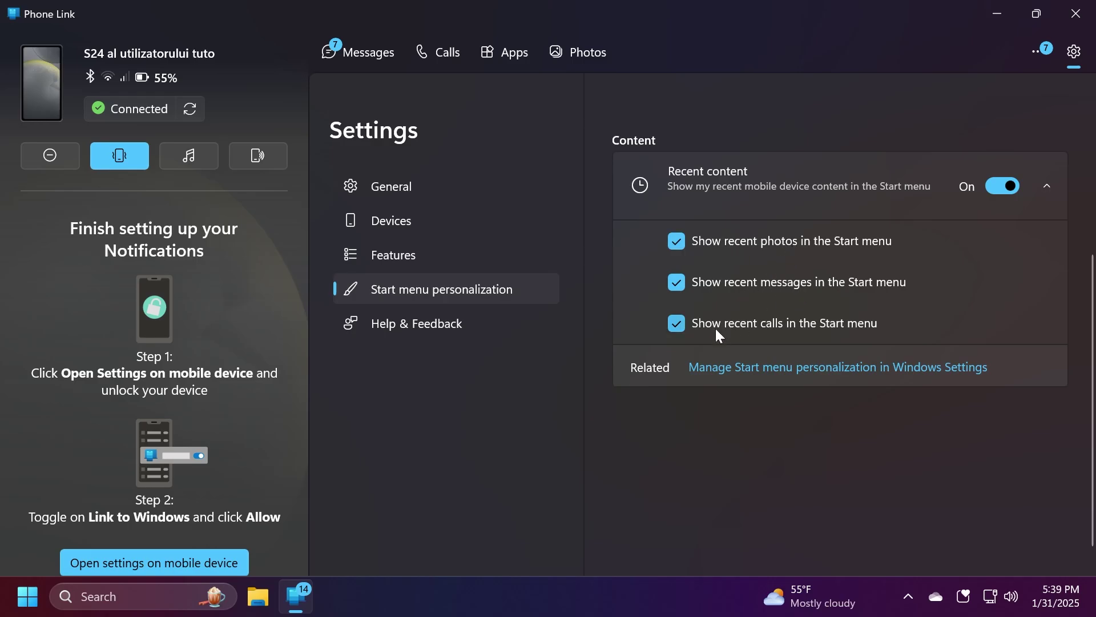
{"action": "left_click", "coordinate": [1076, 13]}
{"action": "left_click", "coordinate": [28, 596]}
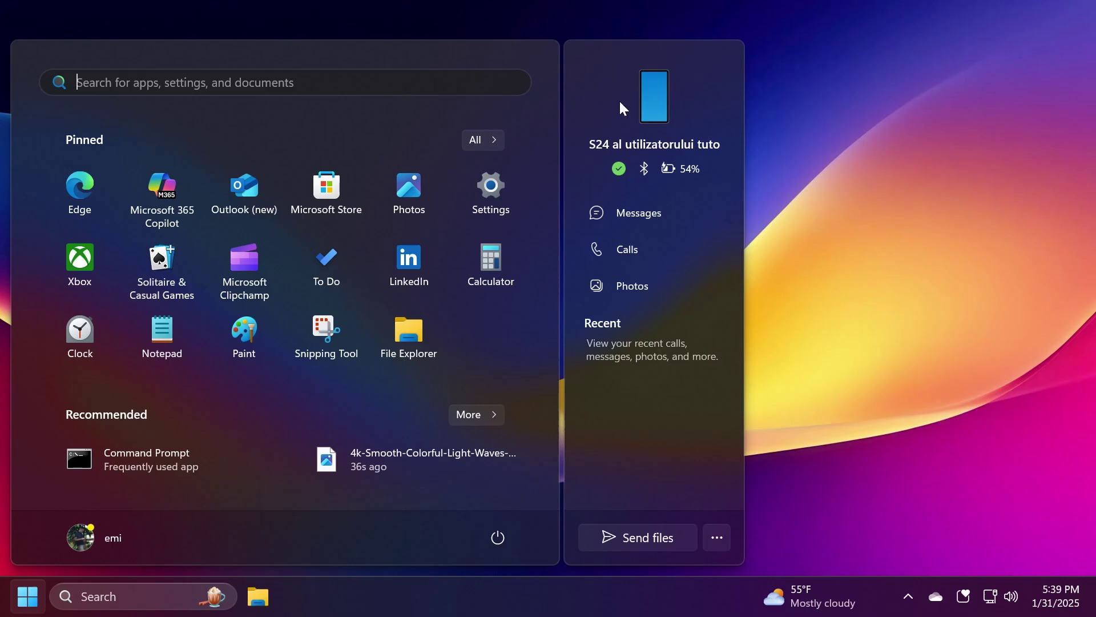
Switch off the mobile device toggle in Personalization > Start, close Settings, and recheck Start
{"action": "right_click", "coordinate": [309, 389]}
{"action": "left_click", "coordinate": [346, 435]}
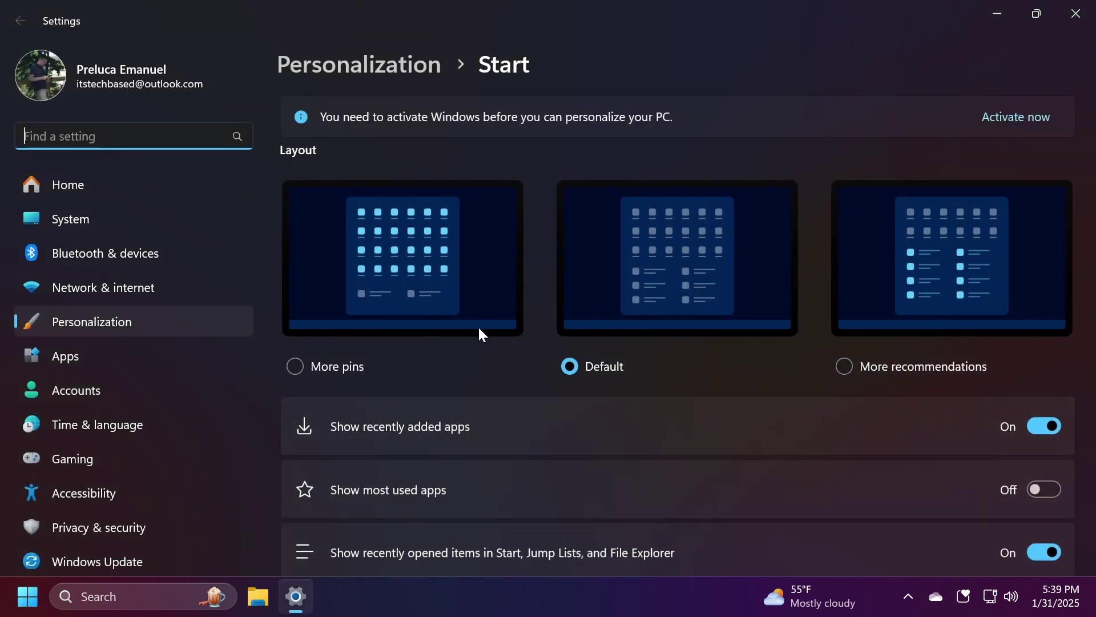
{"action": "scroll", "coordinate": [477, 332], "scroll_direction": "down", "scroll_amount": 5}
{"action": "left_click", "coordinate": [1019, 368]}
{"action": "left_click", "coordinate": [1076, 13]}
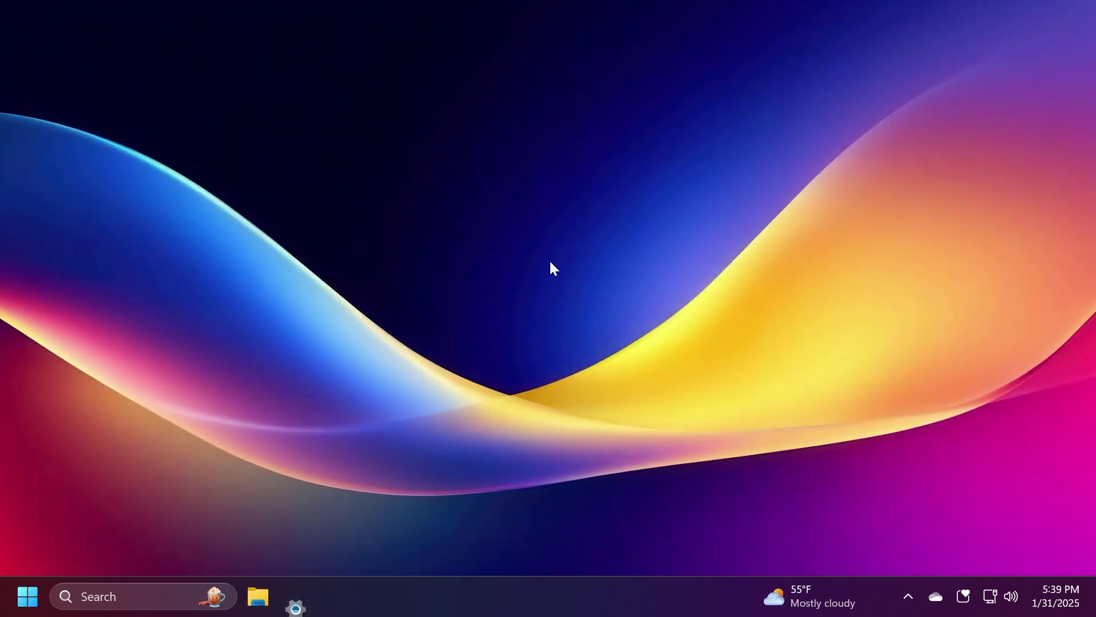
{"action": "key", "text": "super"}
{"action": "key", "text": "super"}
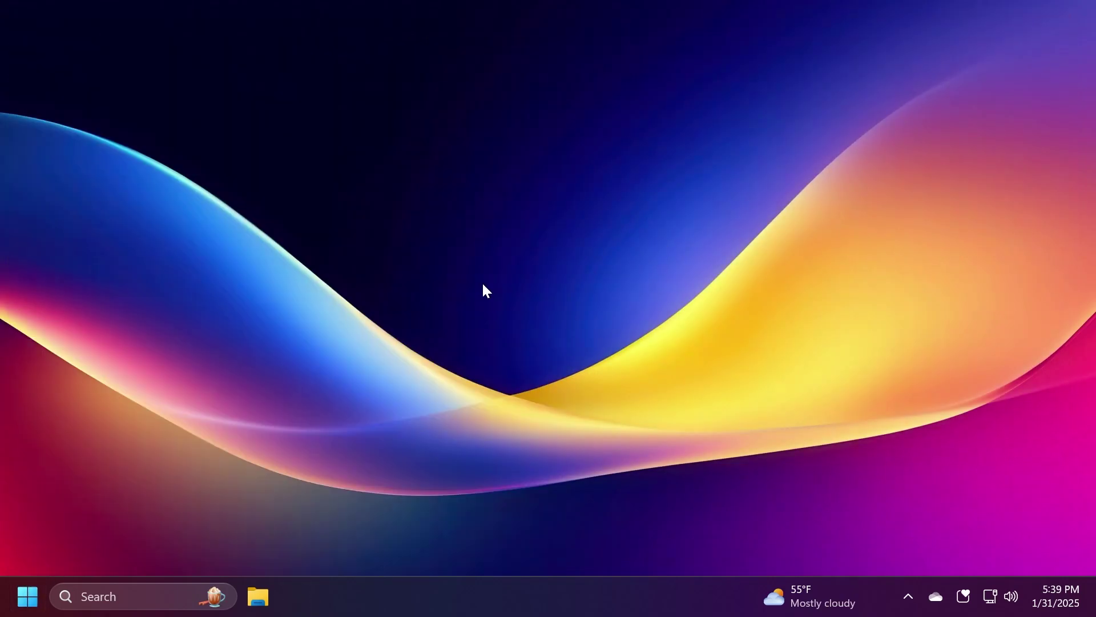